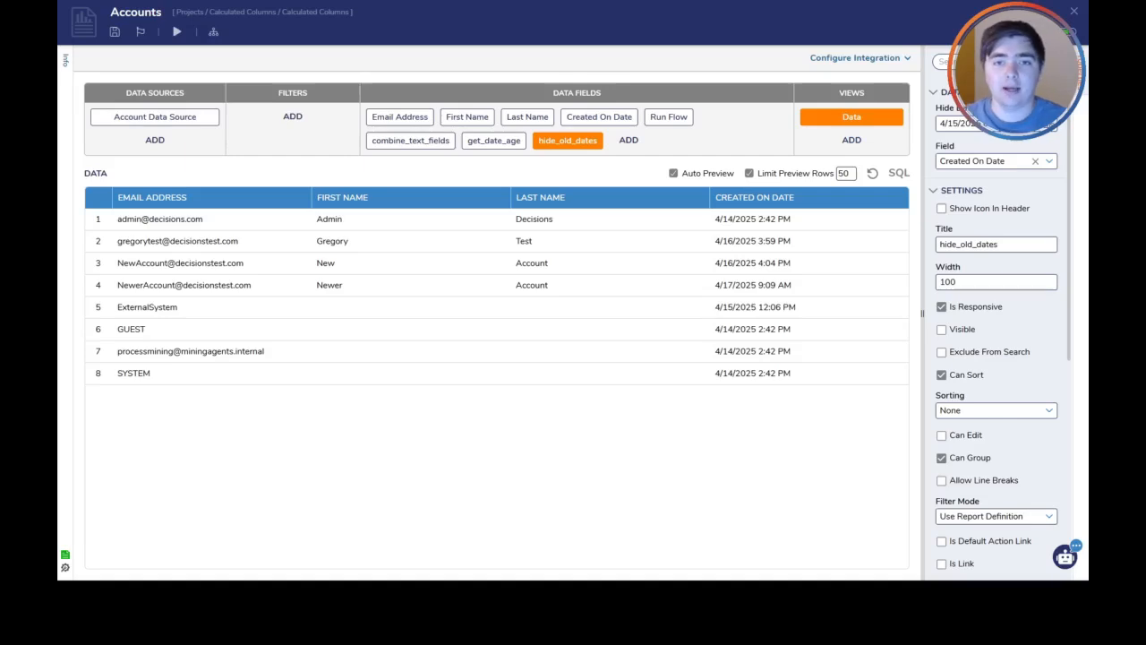
Browse the calculated column types that can be added to the report's data fields, and close the list without adding one
left_click(629, 139)
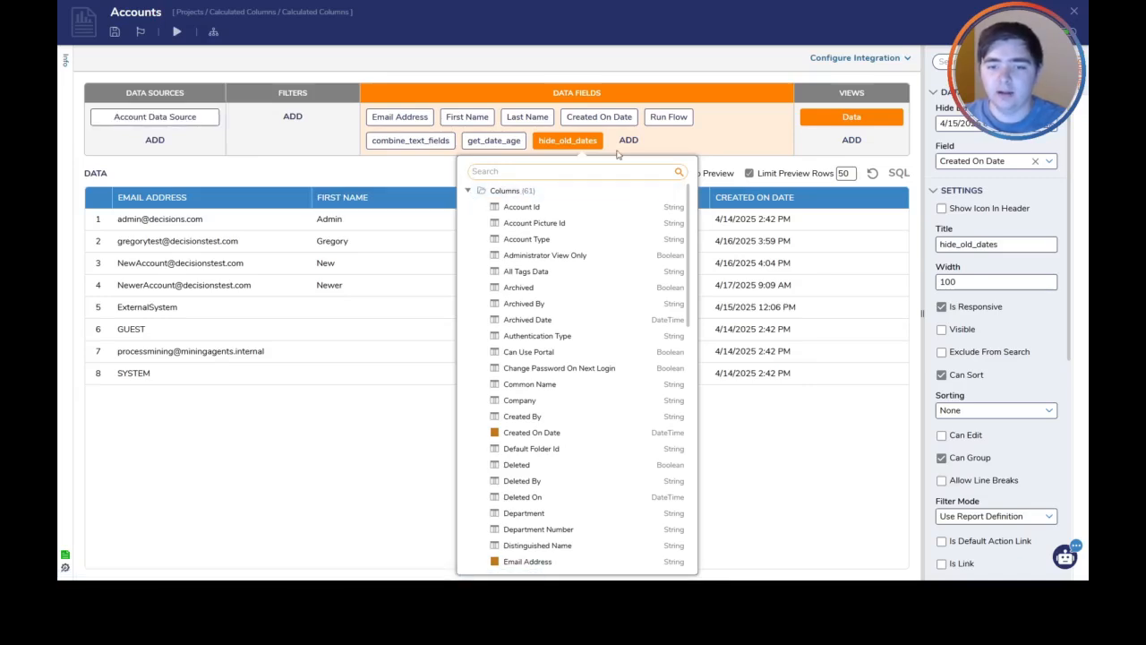
scroll(590, 237, "down", 8)
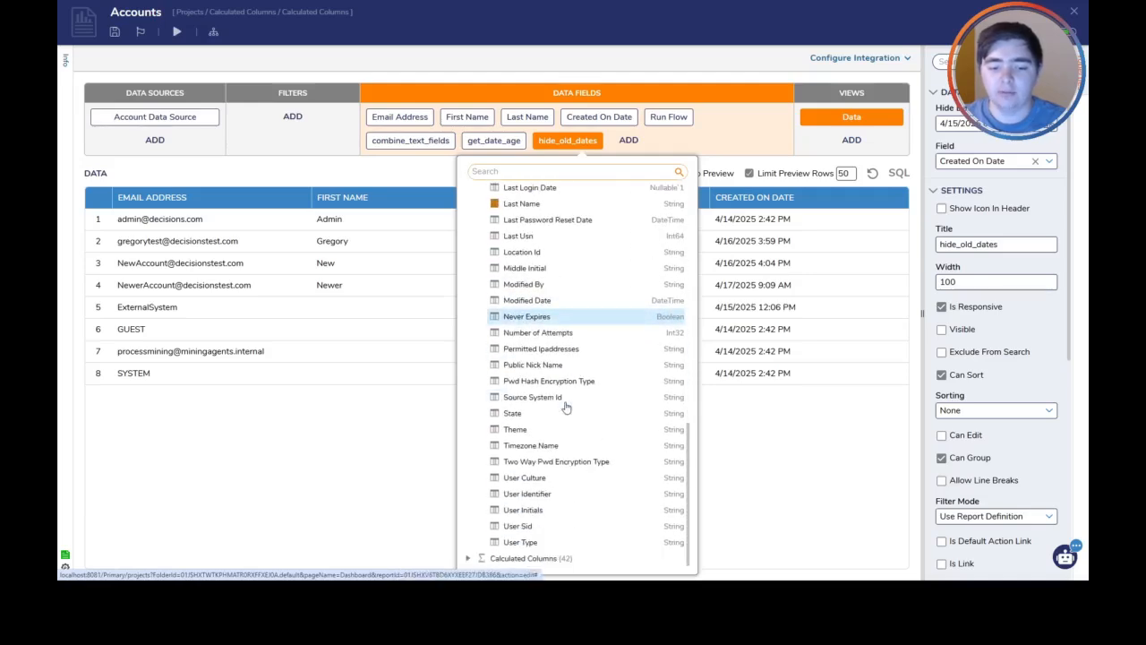
left_click(469, 558)
scroll(497, 549, "down", 5)
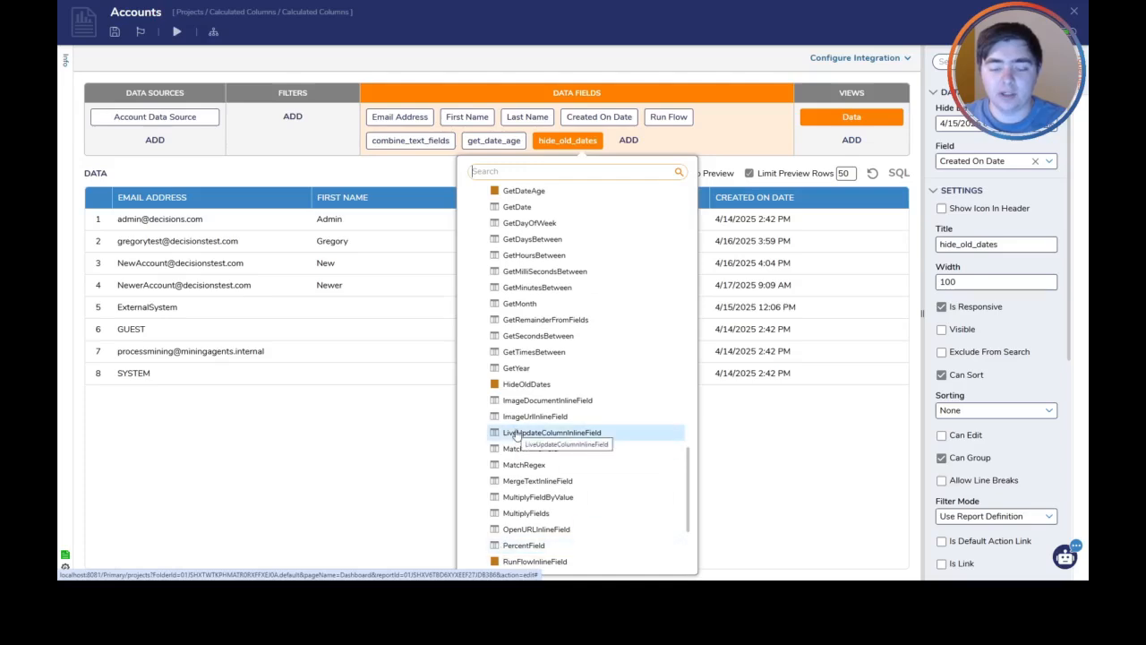
scroll(513, 466, "down", 4)
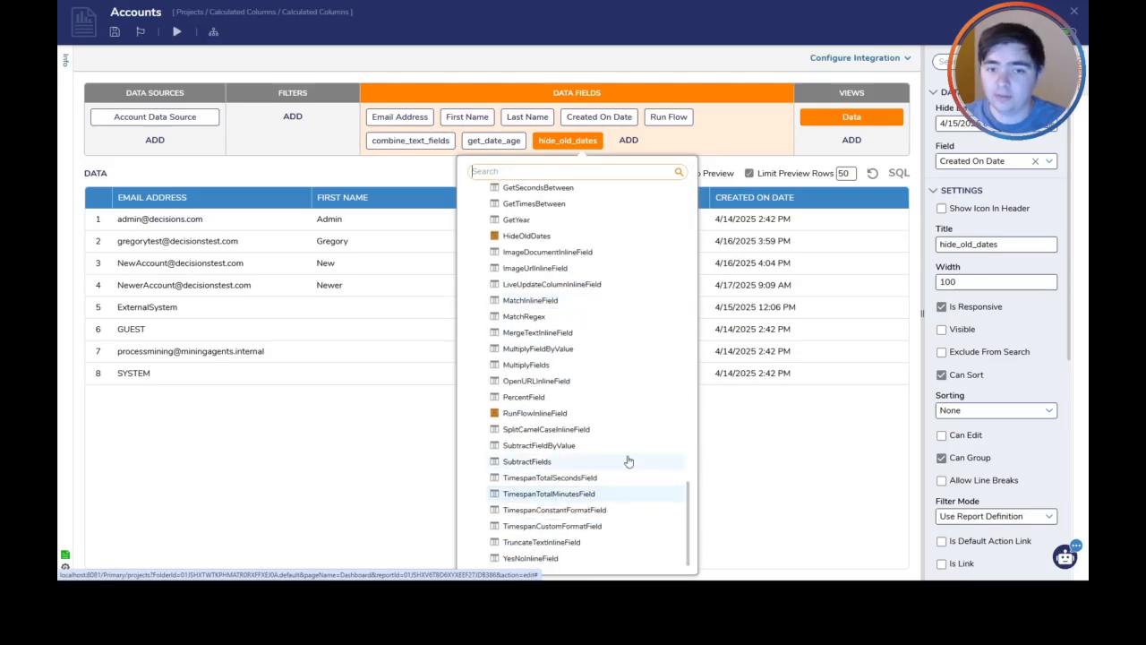
scroll(580, 464, "up", 12)
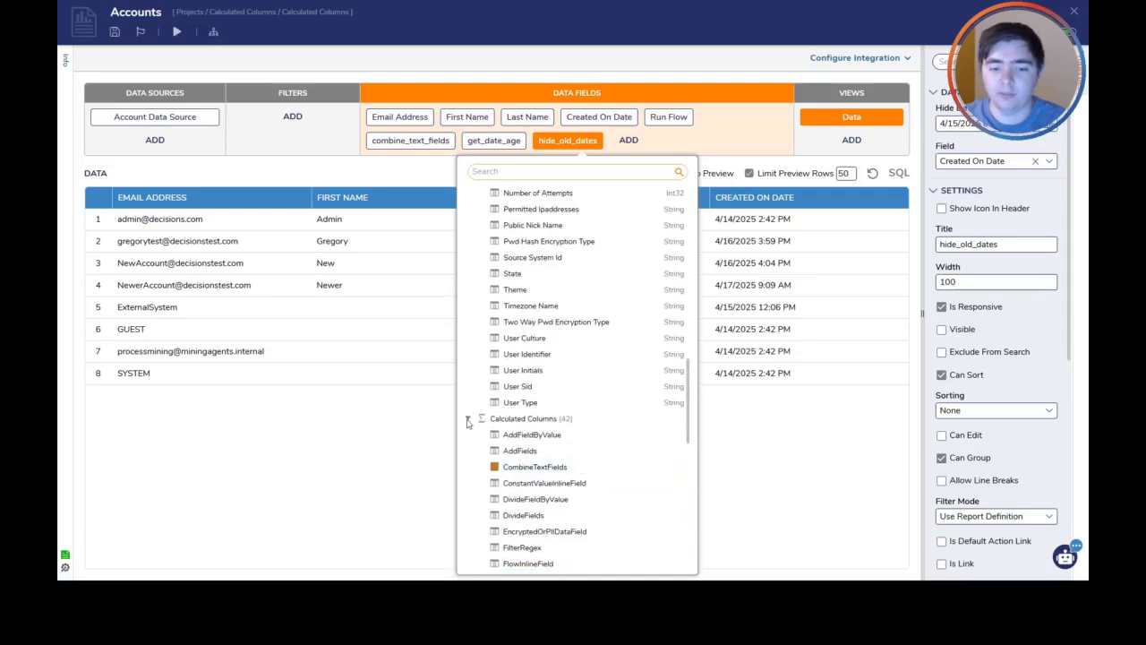
left_click(467, 419)
left_click(442, 401)
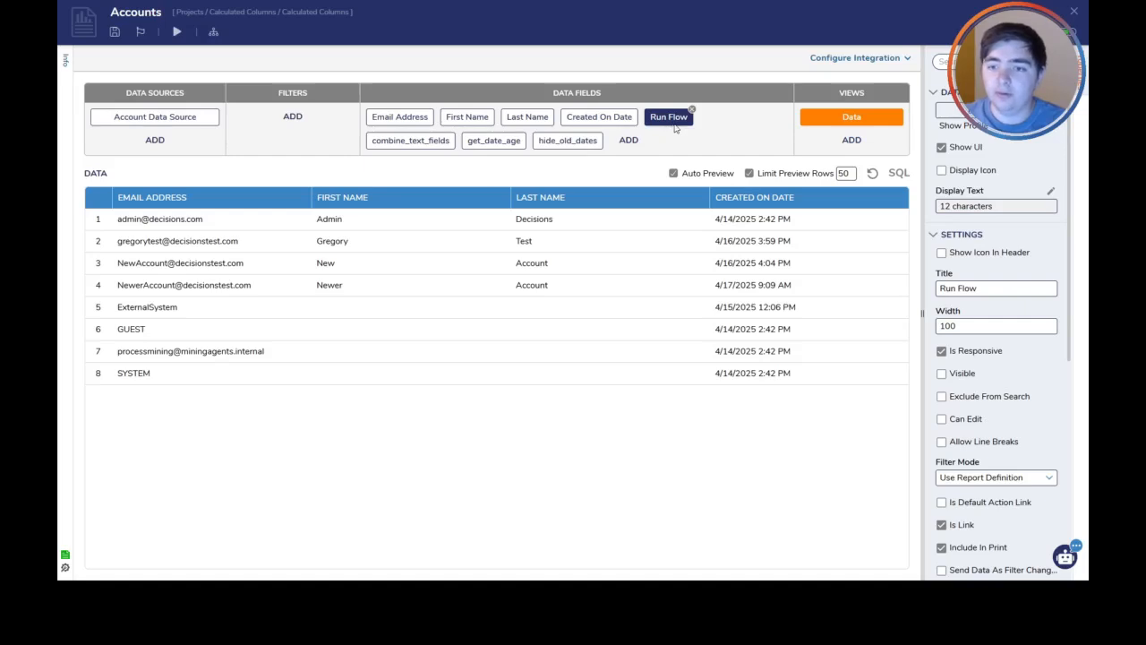
Make the Run Flow column visible in the report and check its display text without changing it
left_click(942, 374)
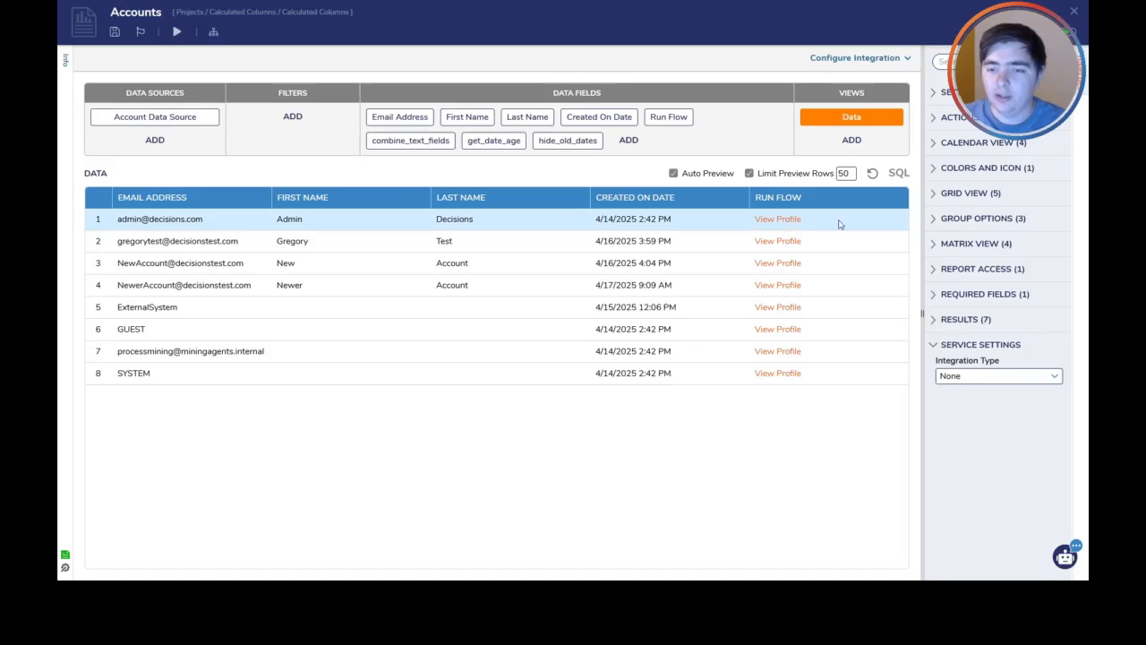
left_click(685, 117)
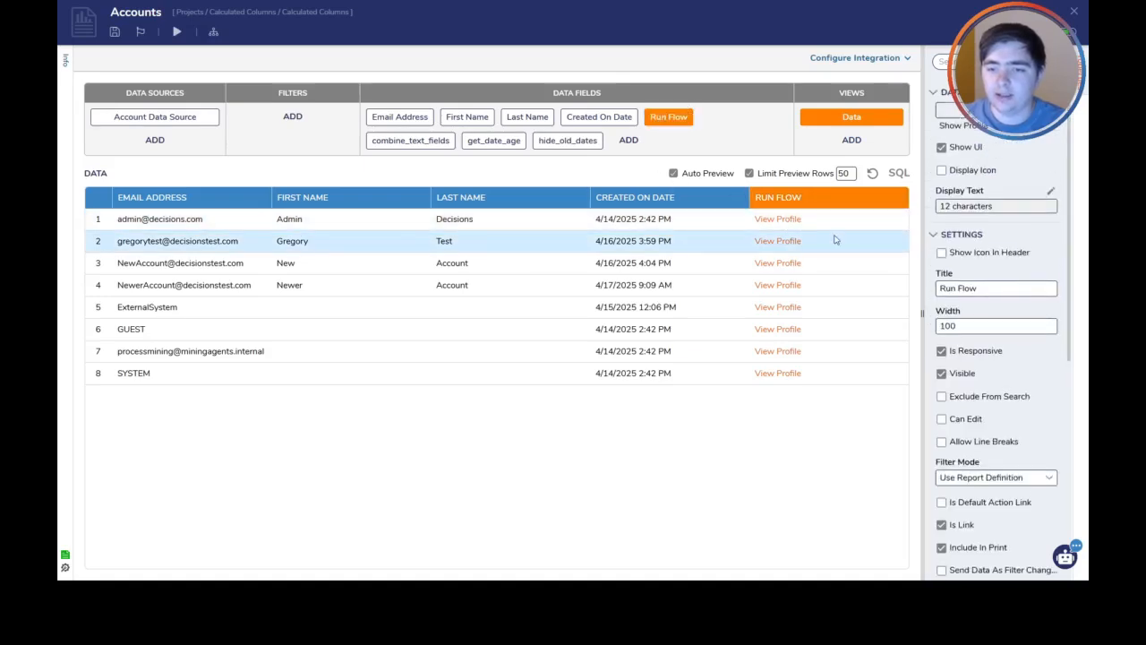
left_click(1051, 192)
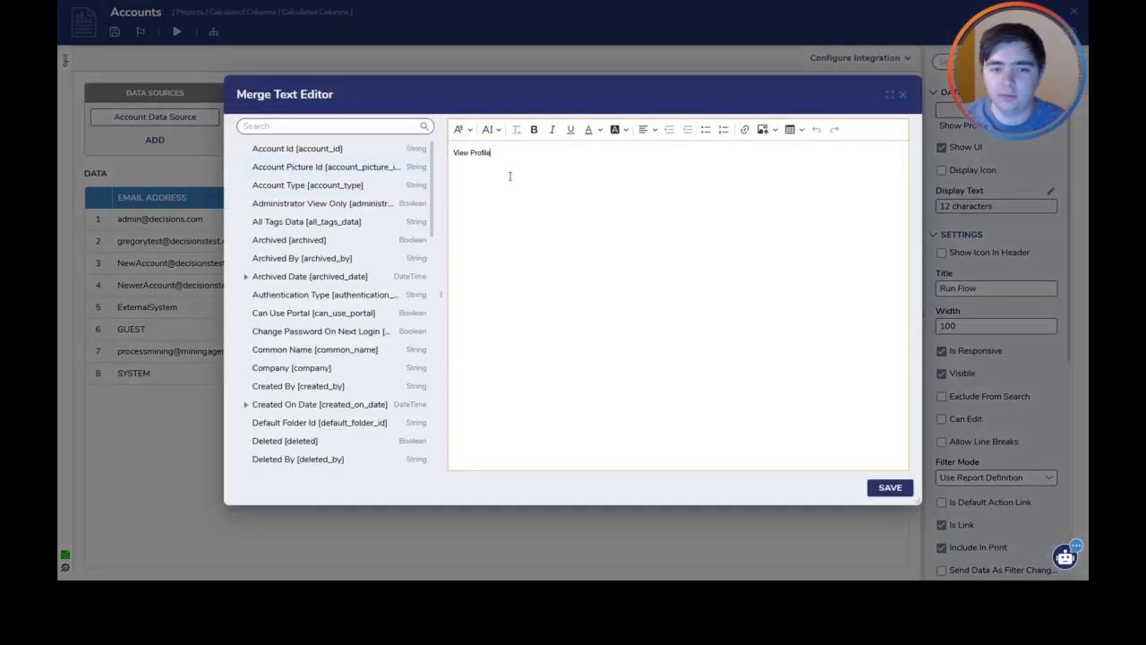
left_click(903, 95)
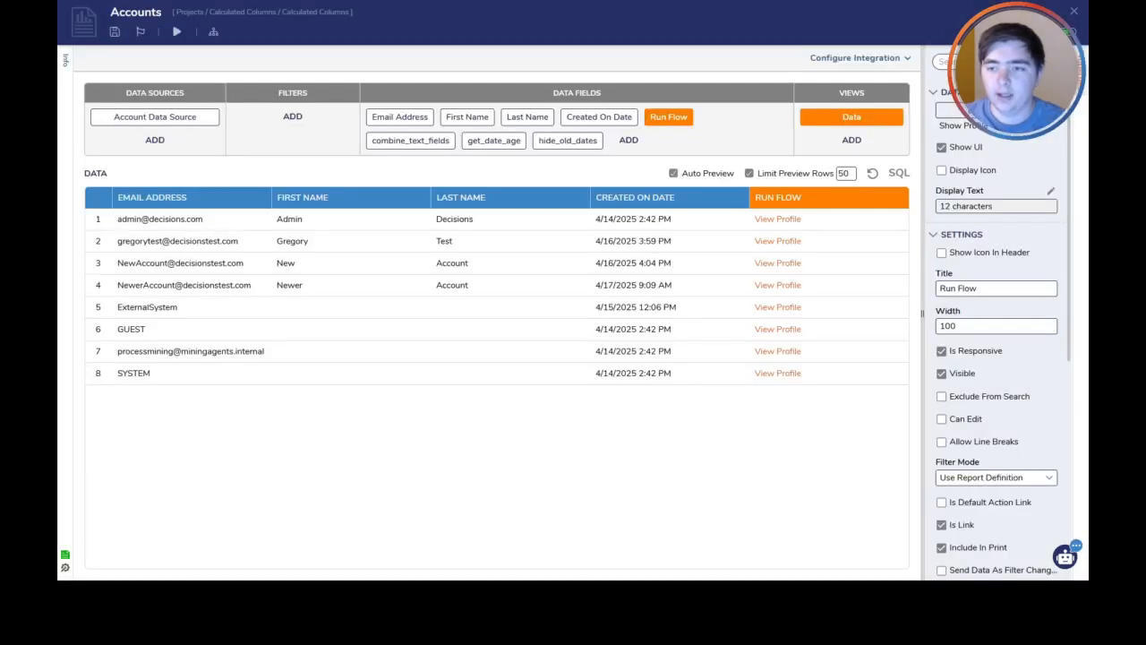
Open the Show Profile flow behind the Run Flow column, examine the fields of its SelectedRow data, and close the flow
left_click(940, 110)
left_click(402, 141)
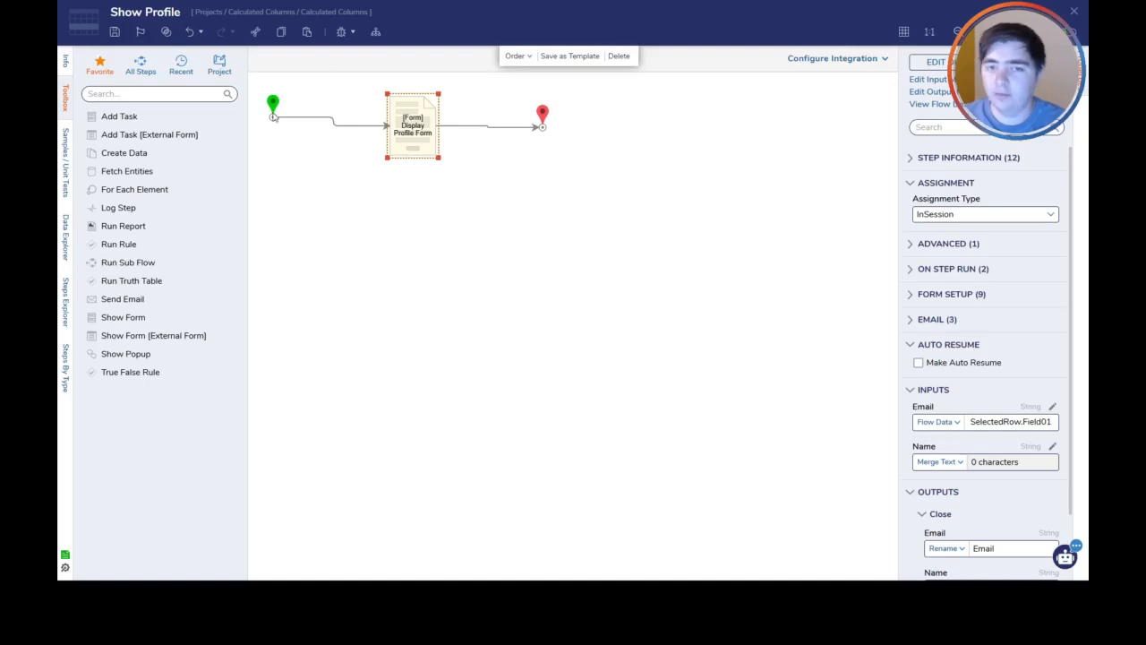
left_click(63, 238)
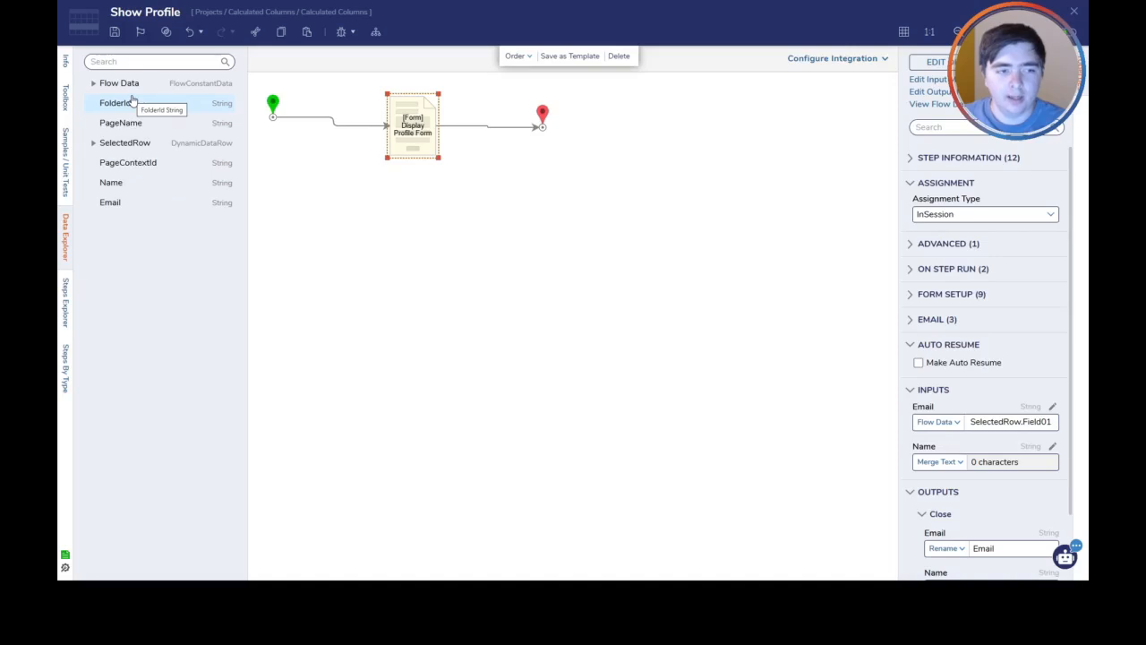
left_click(93, 144)
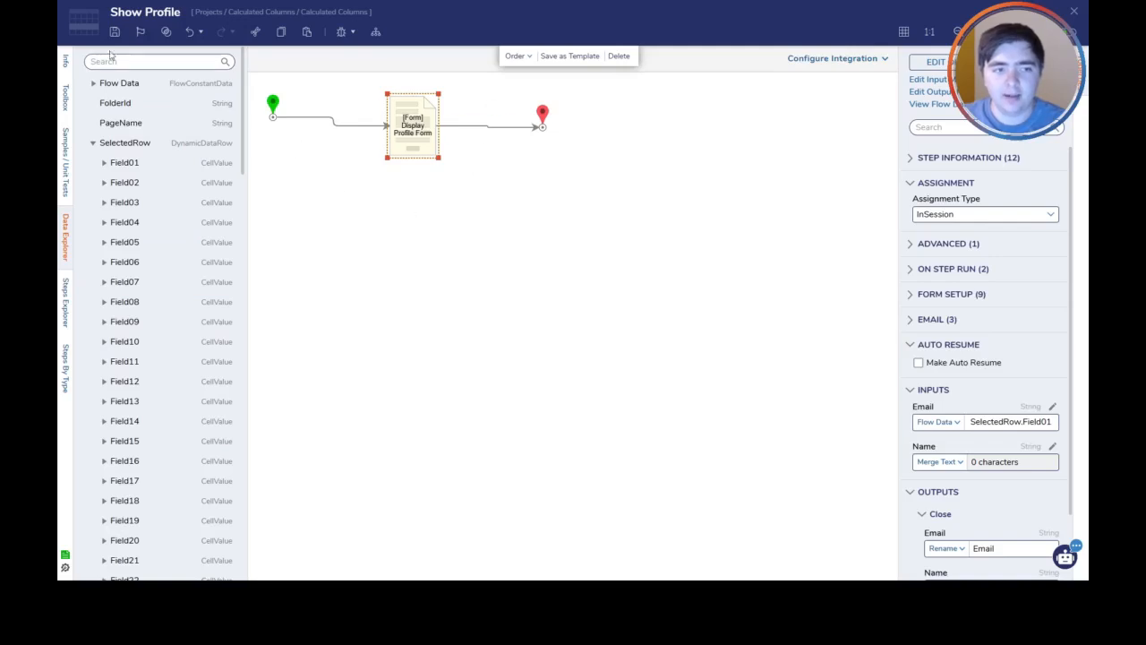
left_click(1071, 14)
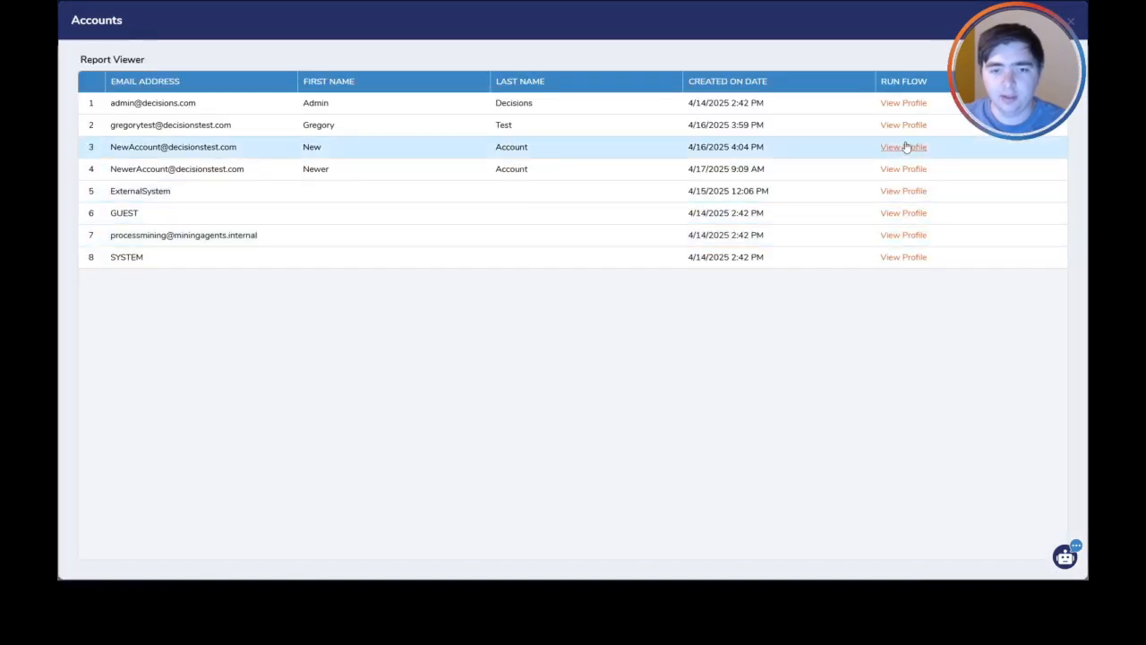
Test the View Profile link in the report's third row and move the profile form higher over the report
left_click(920, 146)
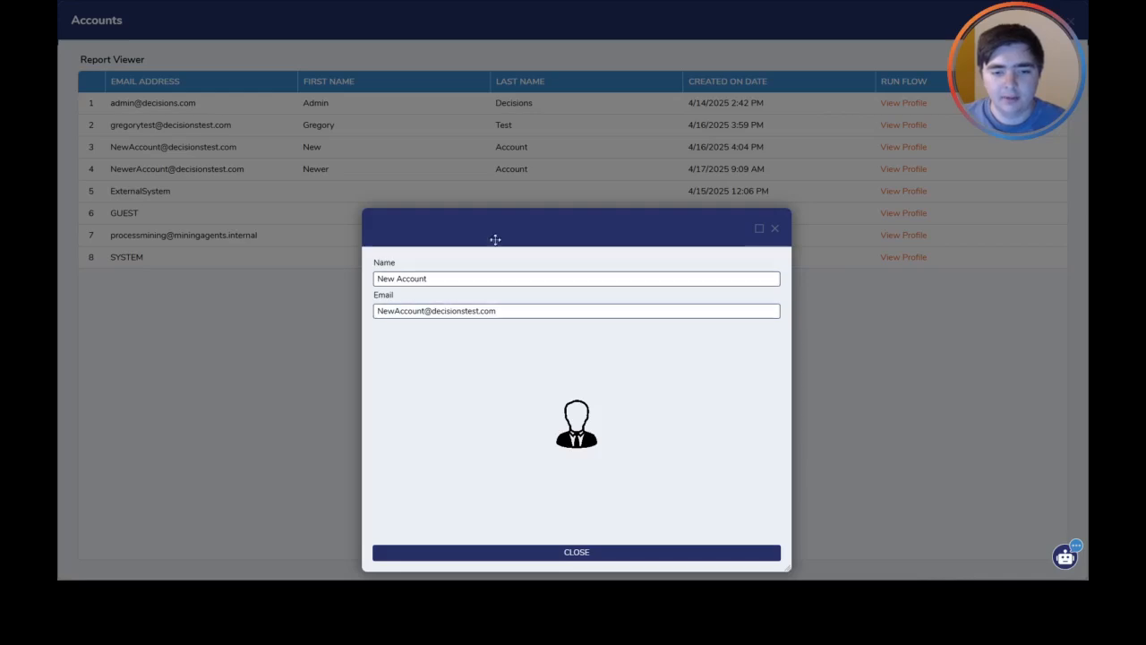
left_click_drag(493, 238, 481, 135)
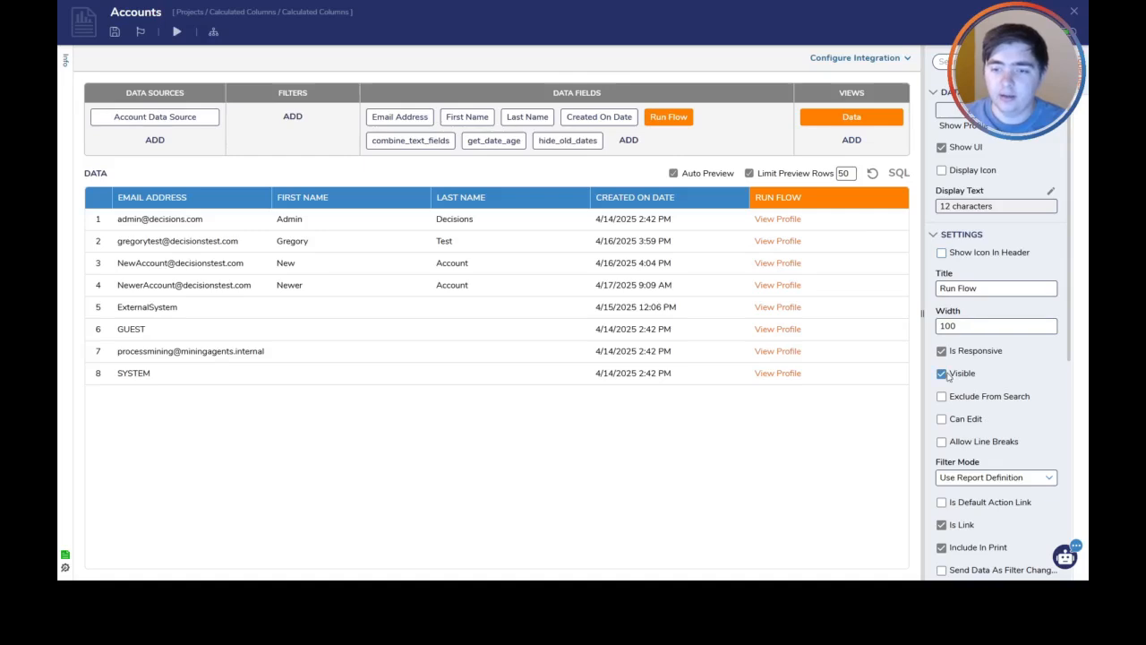
Hide the Run Flow column and make the combine_text_fields column visible in the report
left_click(942, 373)
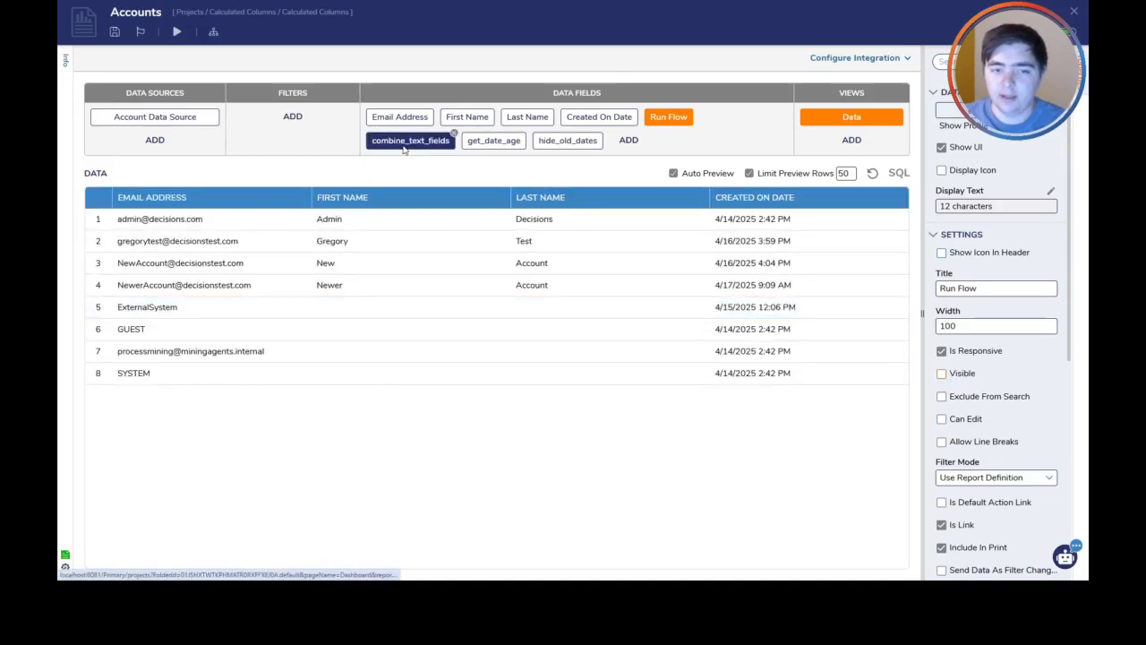
left_click(405, 143)
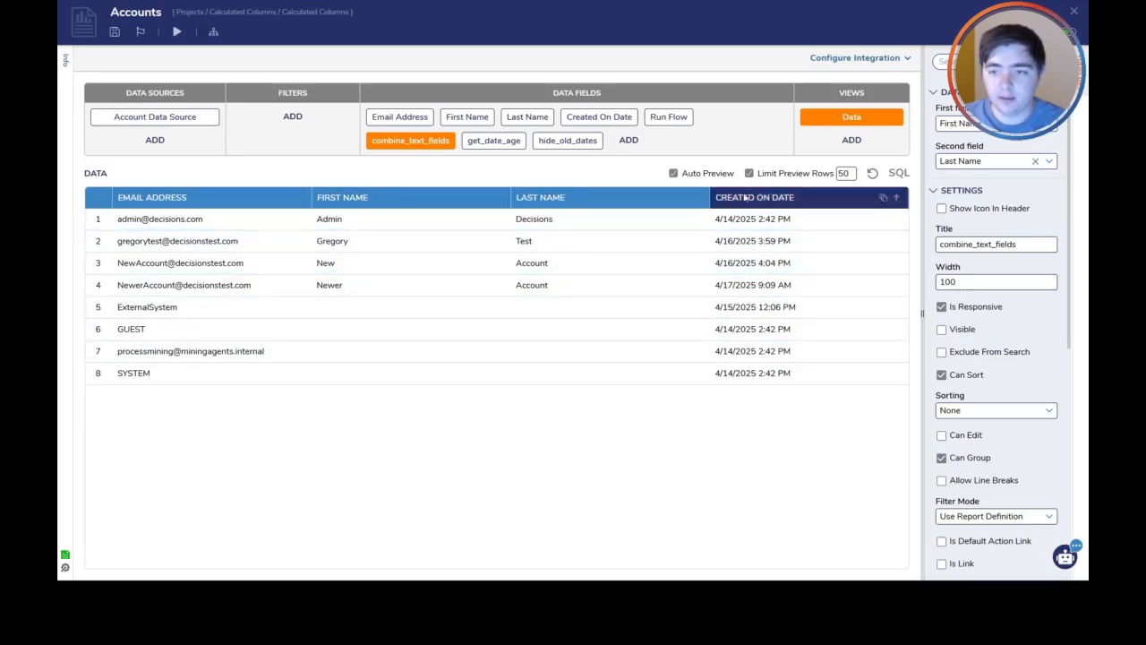
left_click(941, 329)
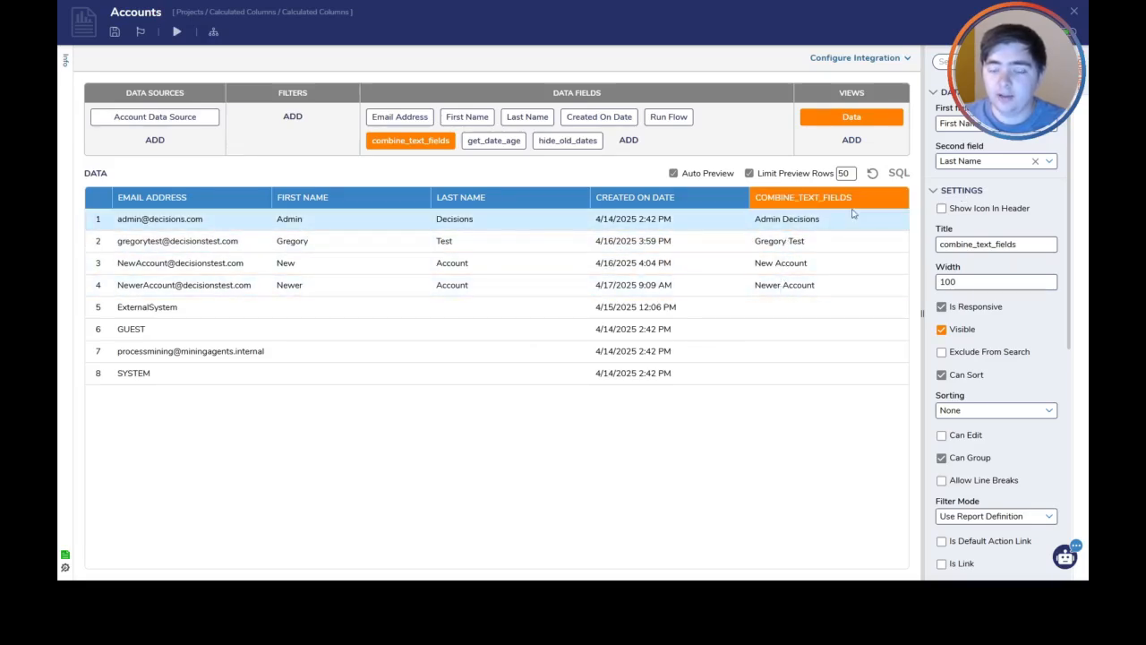
Add a MergeTextInlineField calculated column to the report's data fields
left_click(628, 139)
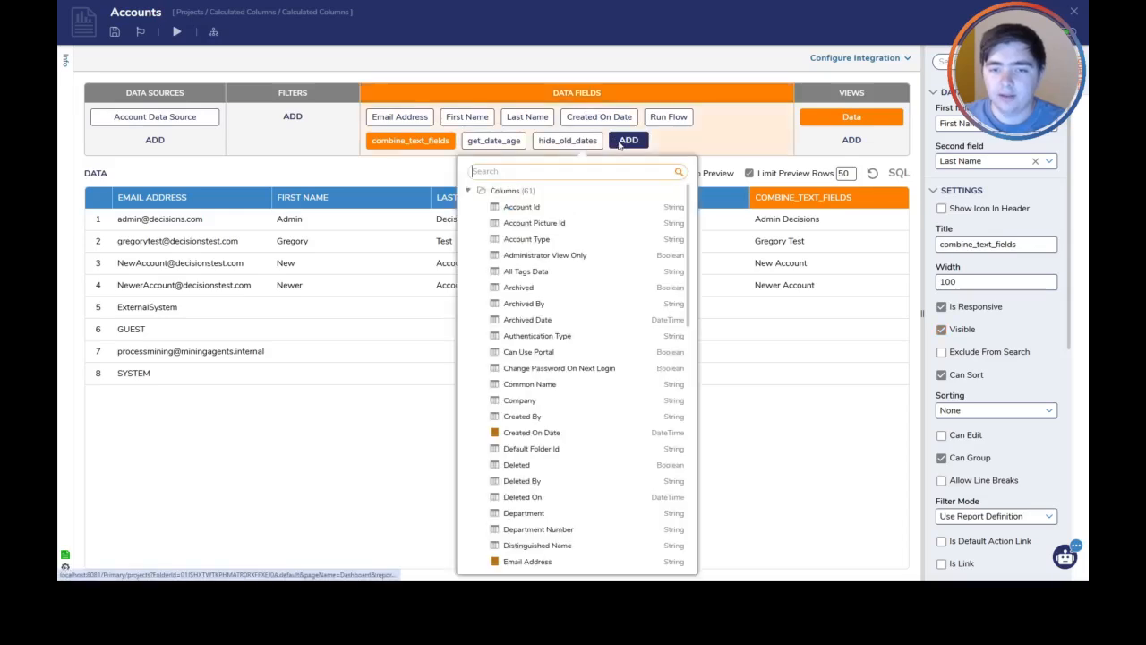
scroll(542, 404, "down", 15)
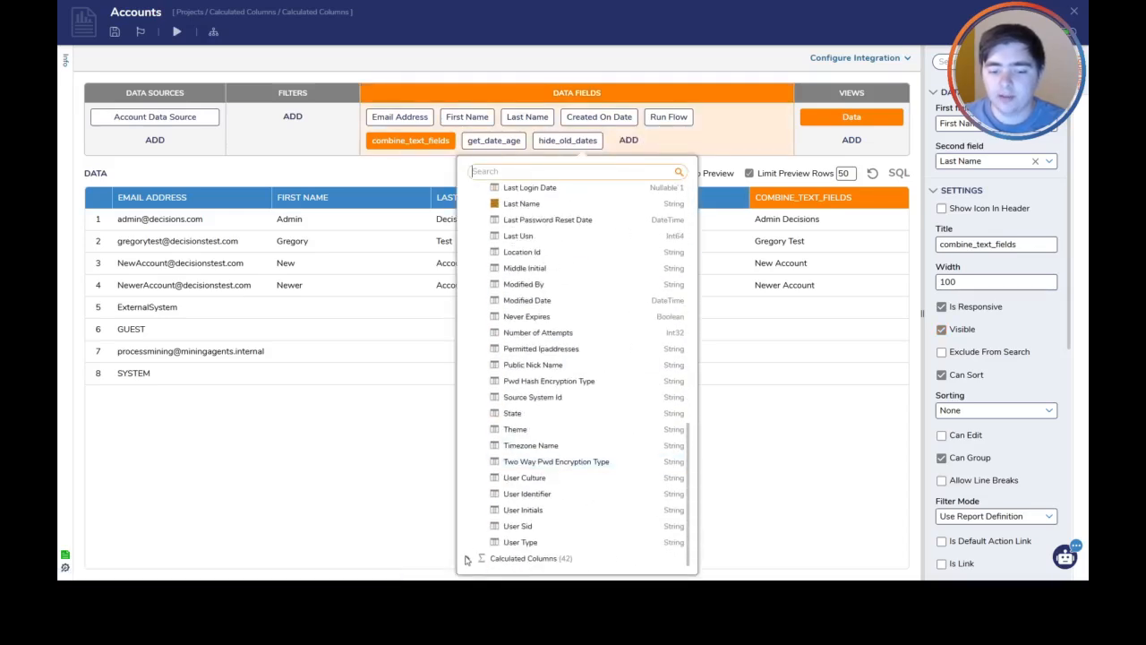
scroll(573, 488, "down", 8)
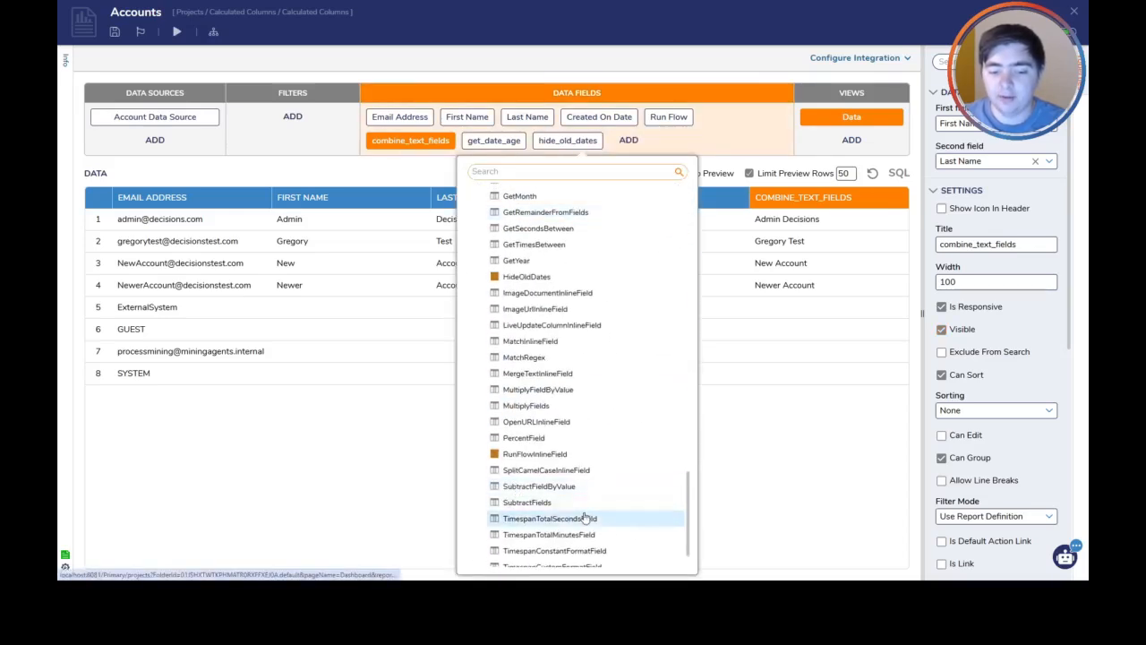
scroll(512, 289, "down", 1)
left_click(524, 332)
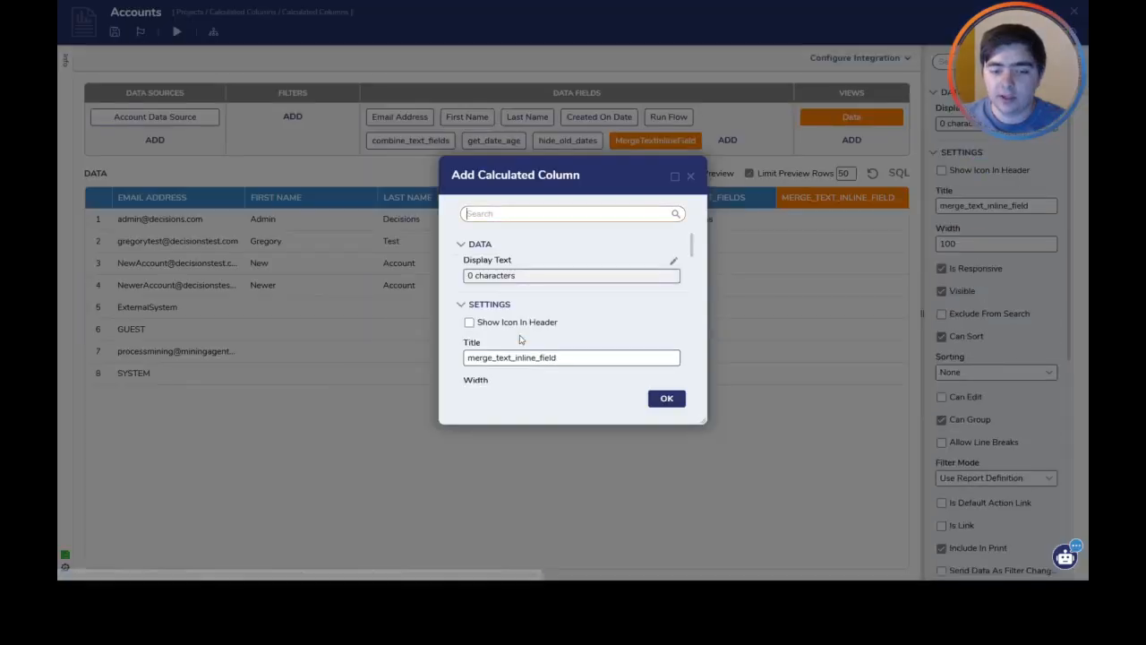
Review the merge fields available for the new column's display text, and discard the column without saving any text
left_click(674, 261)
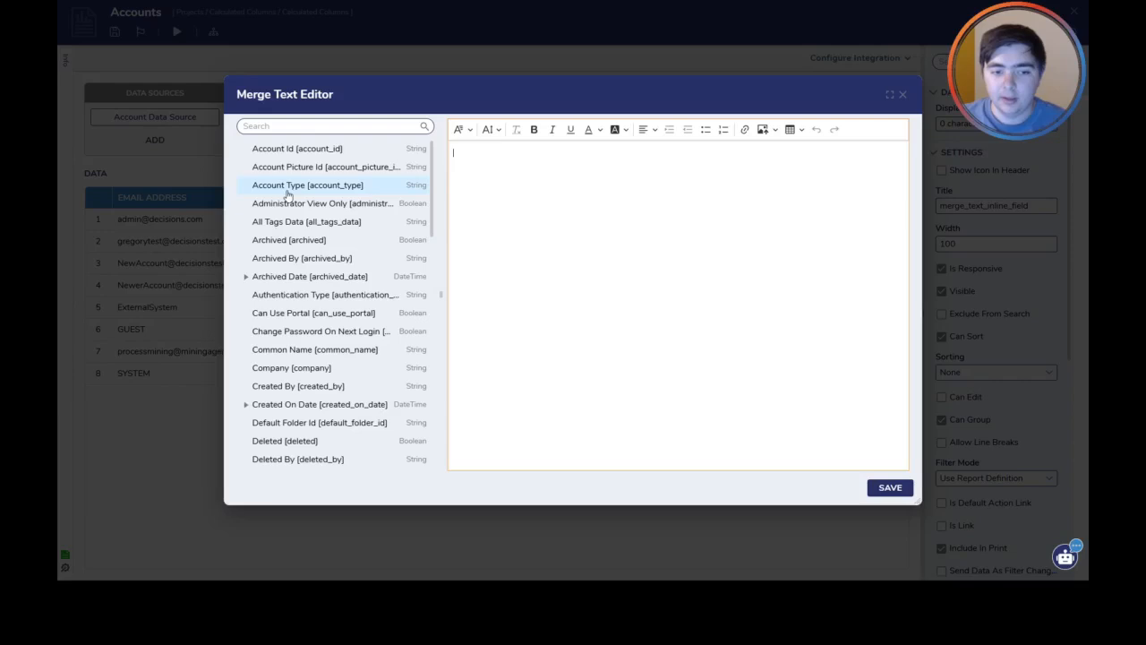
scroll(305, 259, "down", 6)
scroll(304, 259, "down", 5)
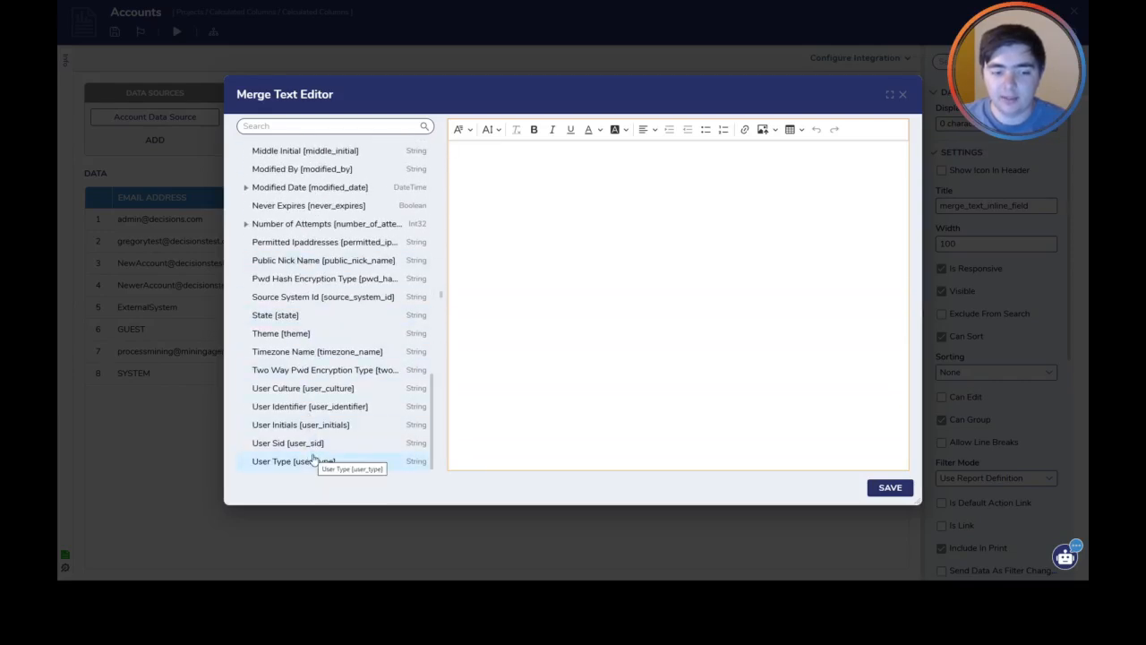
scroll(316, 457, "up", 10)
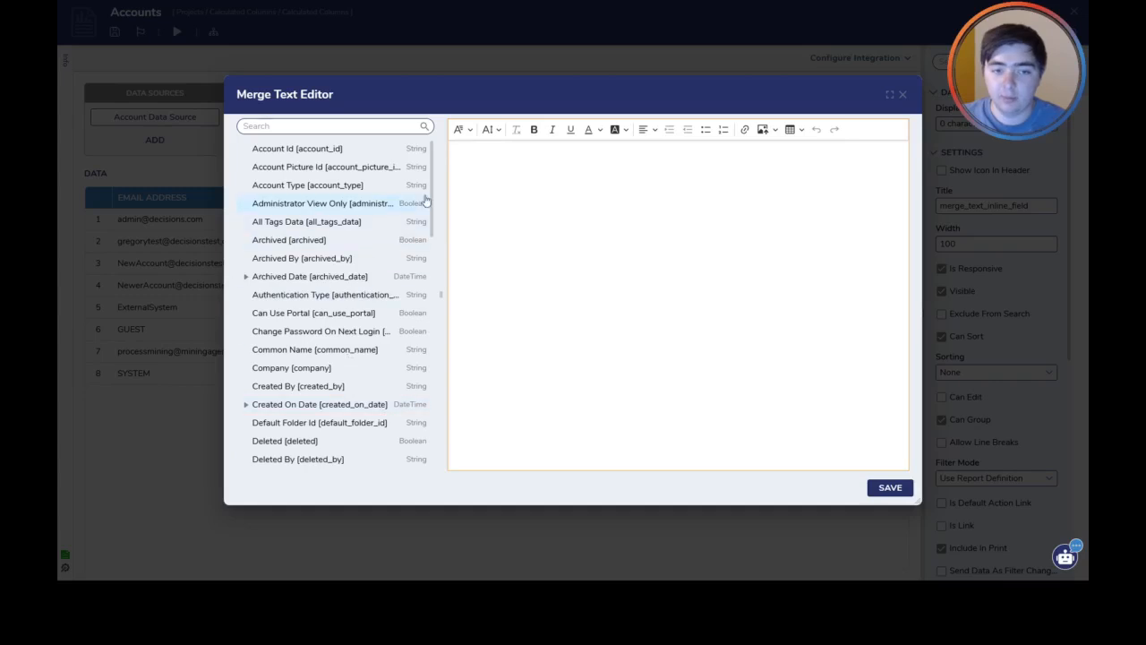
left_click(901, 95)
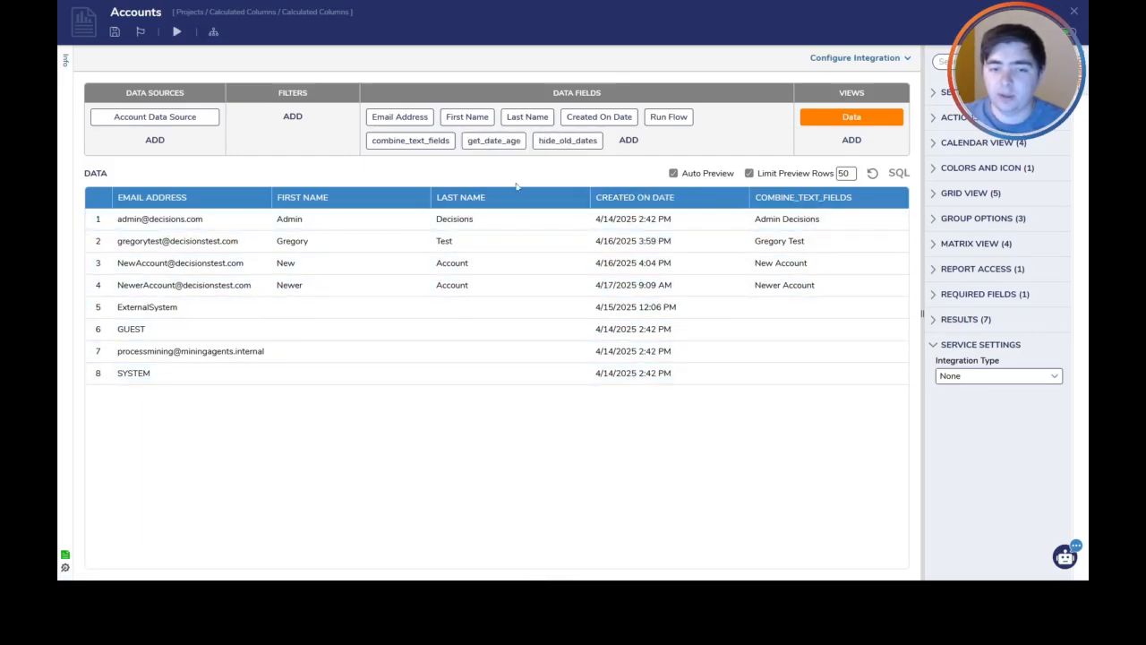
Make the get_date_age column visible and check the date fields it can use, keeping Created On Date
left_click(493, 140)
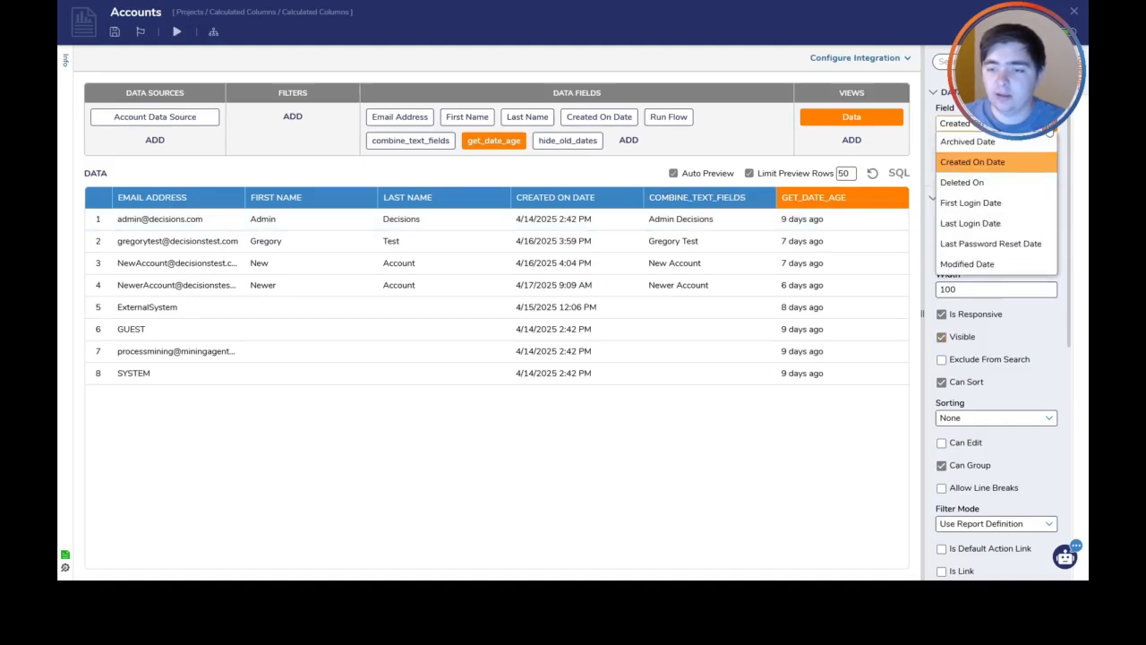
left_click(947, 92)
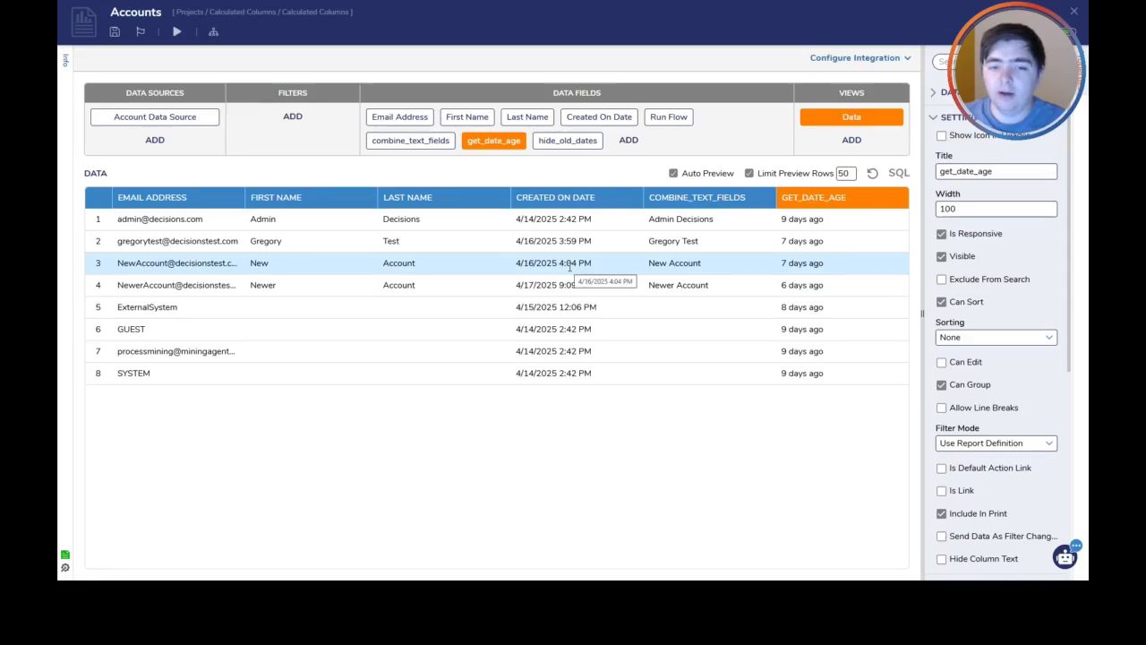
Make the hide_old_dates column visible and hide the Created On Date column in the report
left_click(570, 142)
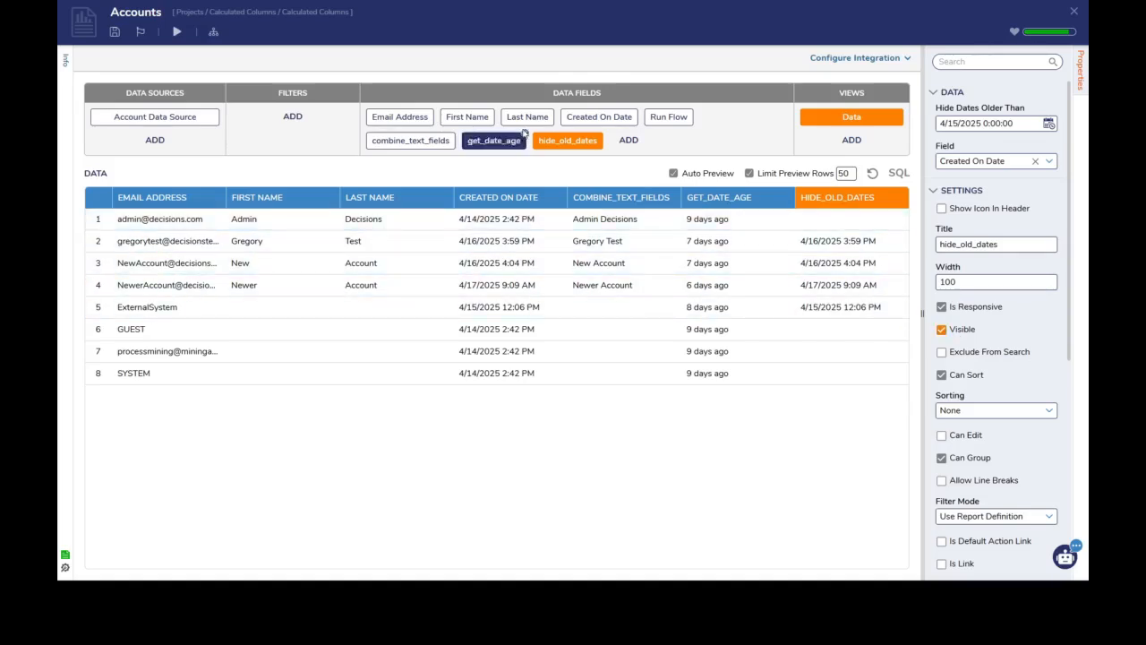
left_click(598, 117)
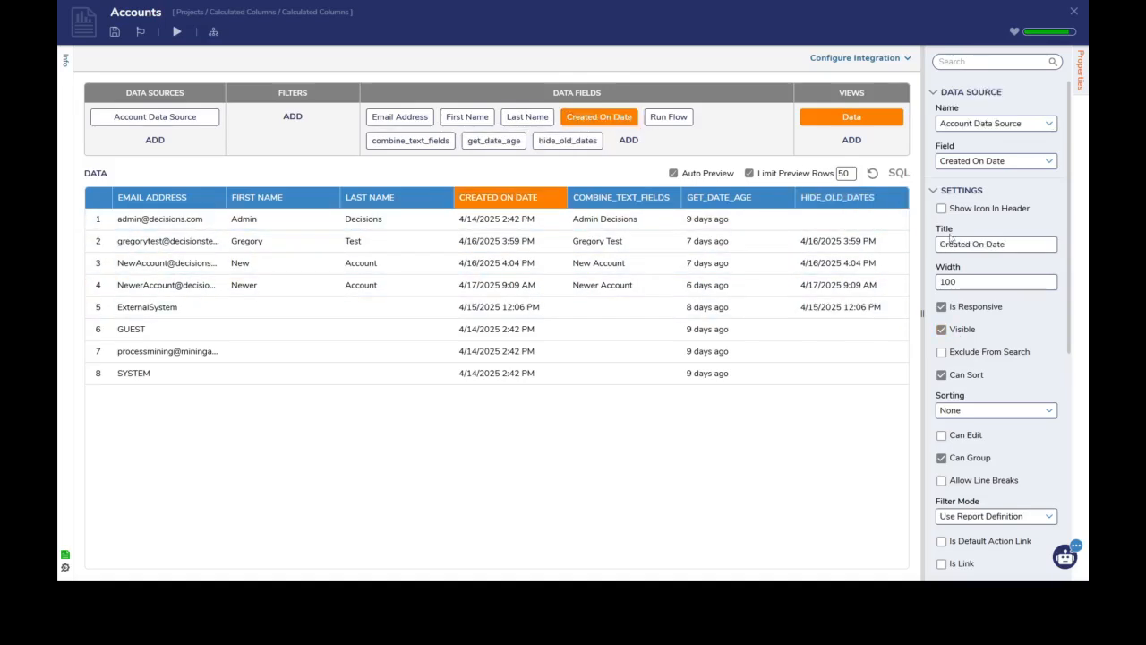
left_click(941, 330)
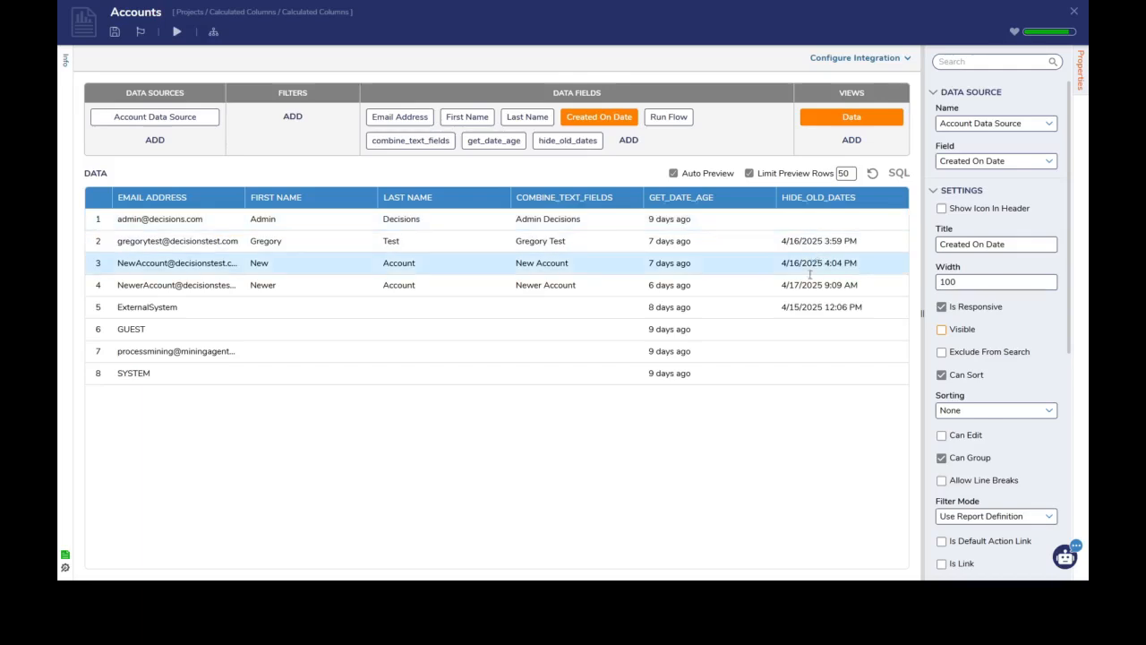